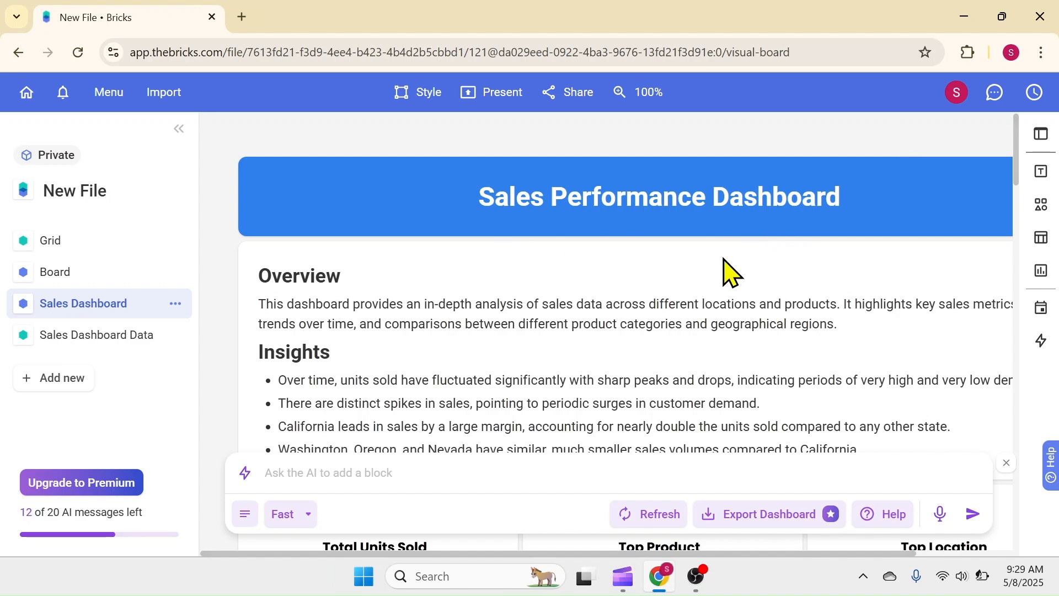
Present the Sales Dashboard full screen, page through all its slides up to the top products tables, and exit the presentation.
{"action": "left_click", "coordinate": [499, 94]}
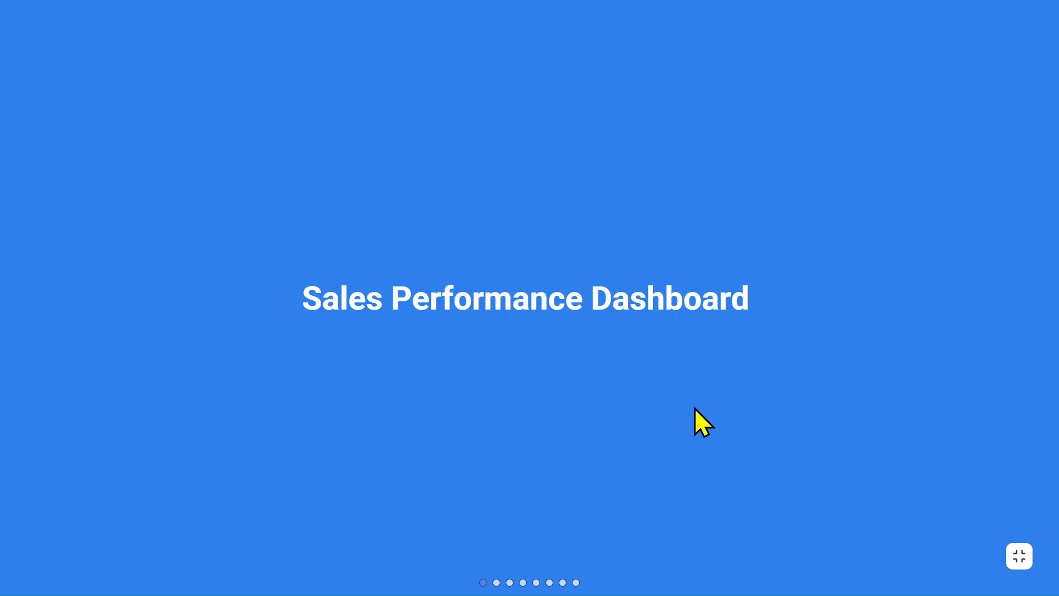
{"action": "key", "text": "Right"}
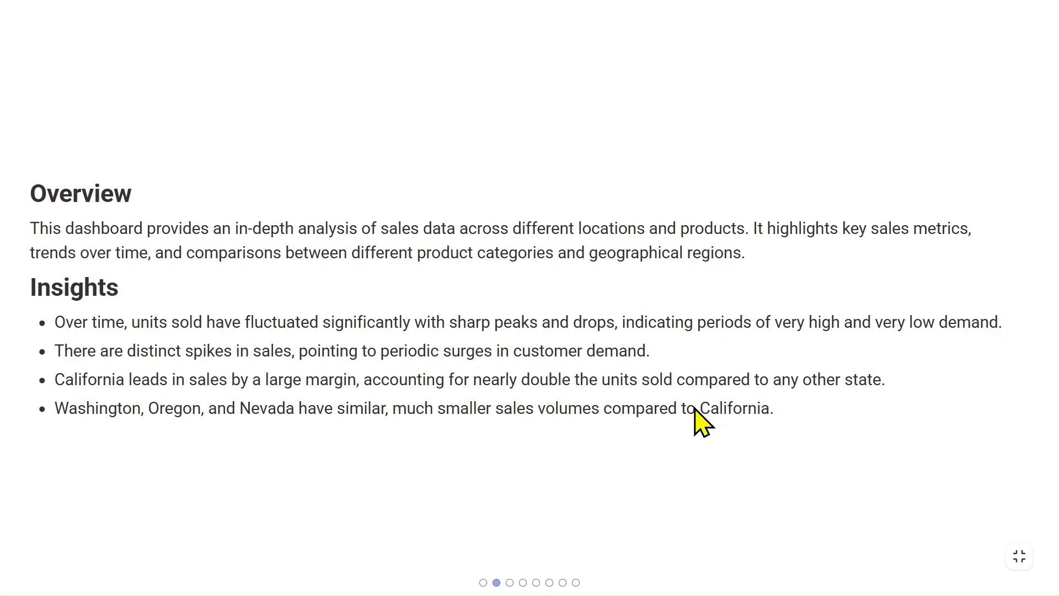
{"action": "key", "text": "Right"}
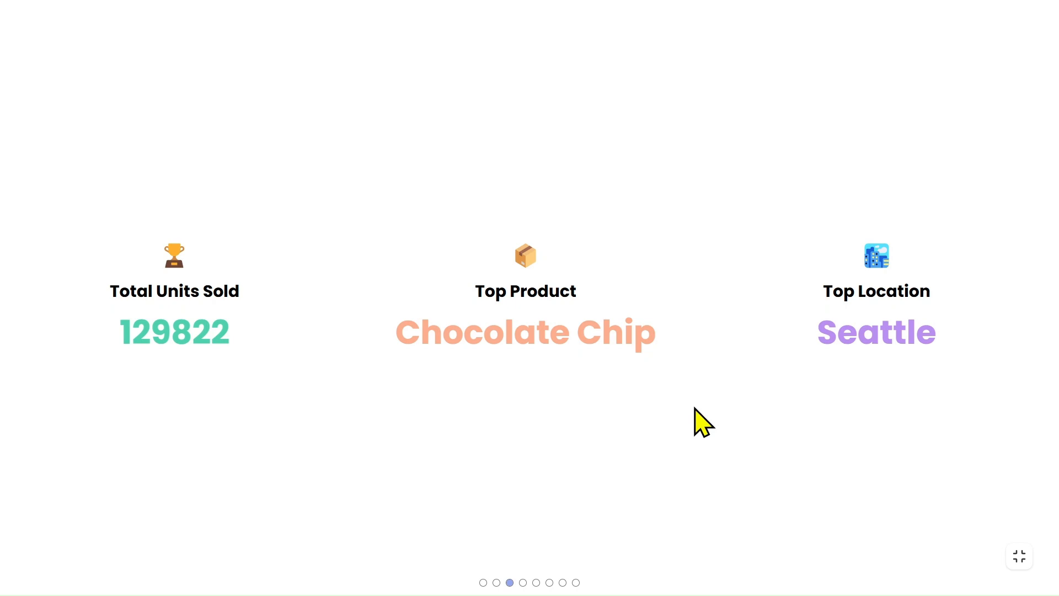
{"action": "key", "text": "Right"}
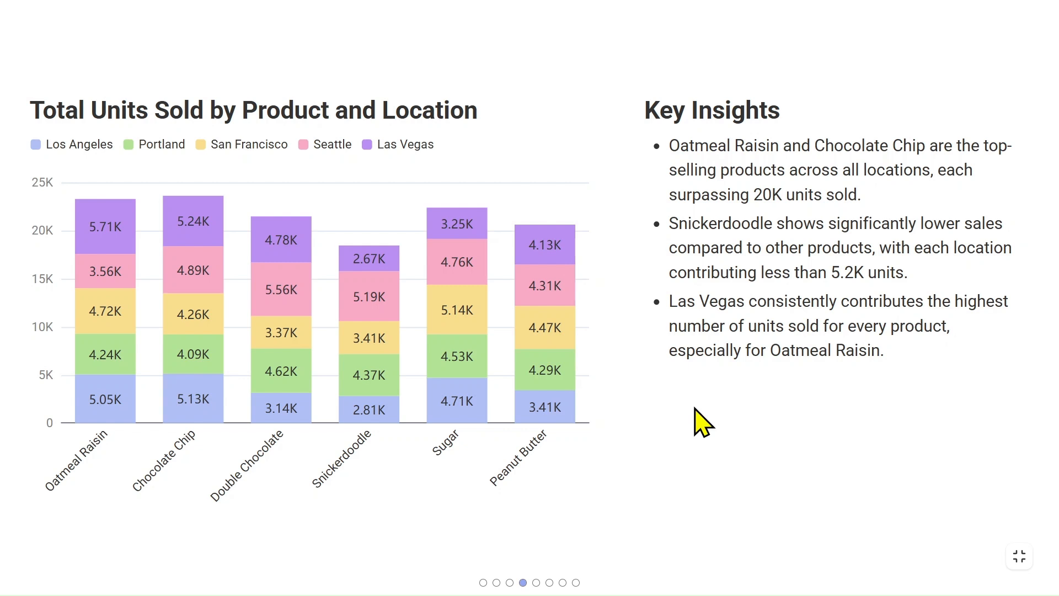
{"action": "key", "text": "Right"}
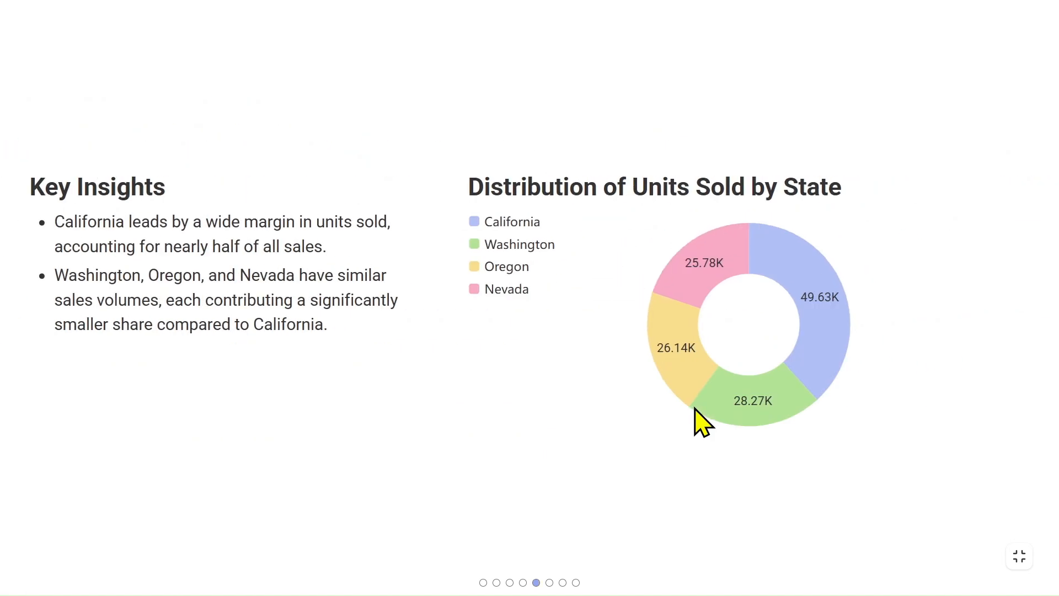
{"action": "key", "text": "Right"}
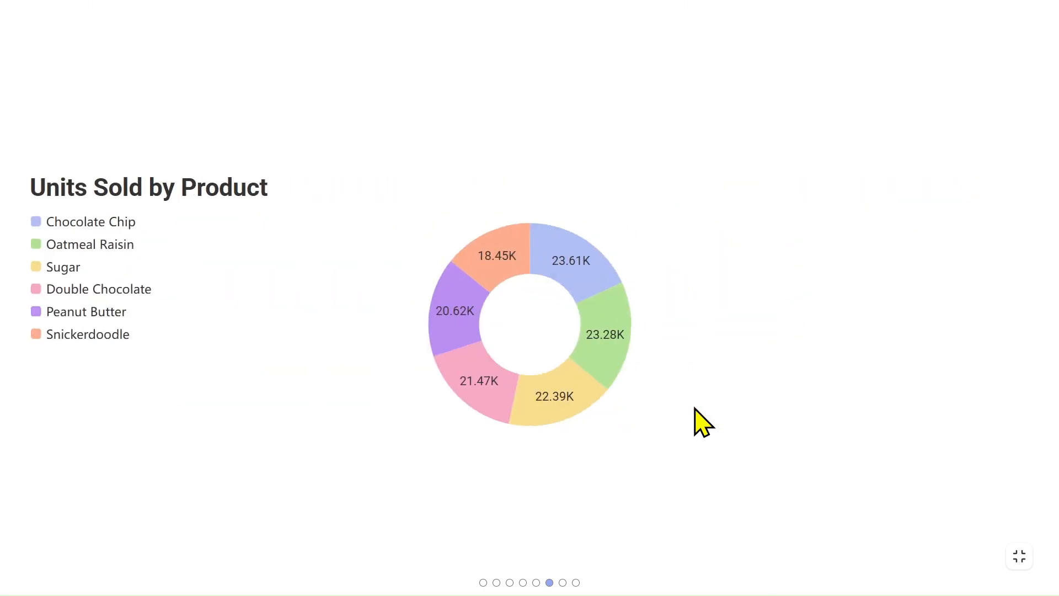
{"action": "key", "text": "Right"}
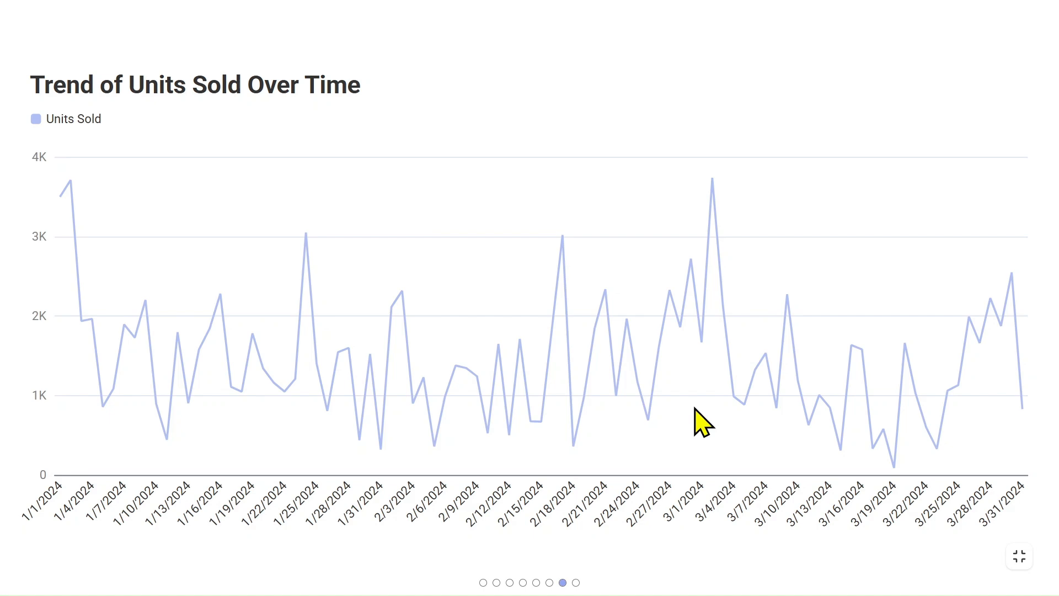
{"action": "key", "text": "Right"}
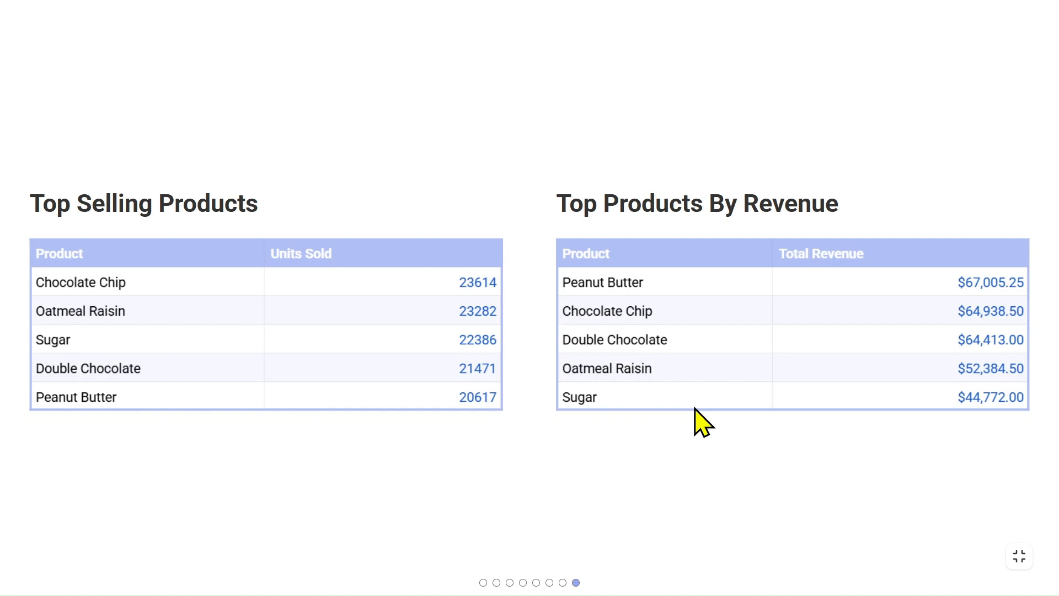
{"action": "key", "text": "Escape"}
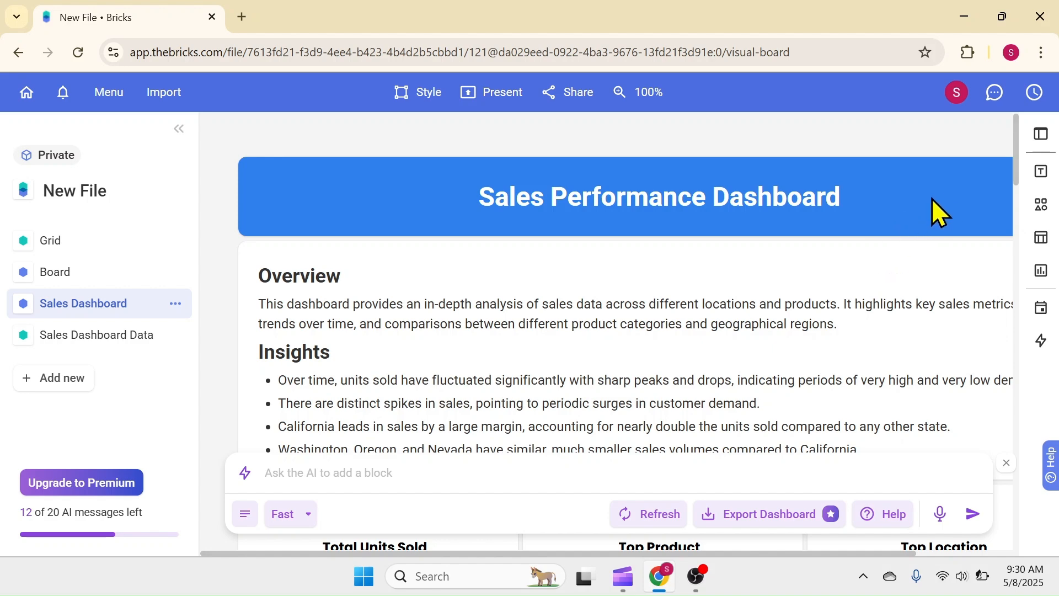
{"action": "mouse_move", "coordinate": [1022, 160]}
{"action": "left_mouse_down"}
{"action": "mouse_move", "coordinate": [1011, 227]}
{"action": "mouse_move", "coordinate": [1015, 499]}
{"action": "mouse_move", "coordinate": [1028, 366]}
{"action": "mouse_move", "coordinate": [1026, 154]}
{"action": "left_mouse_up"}
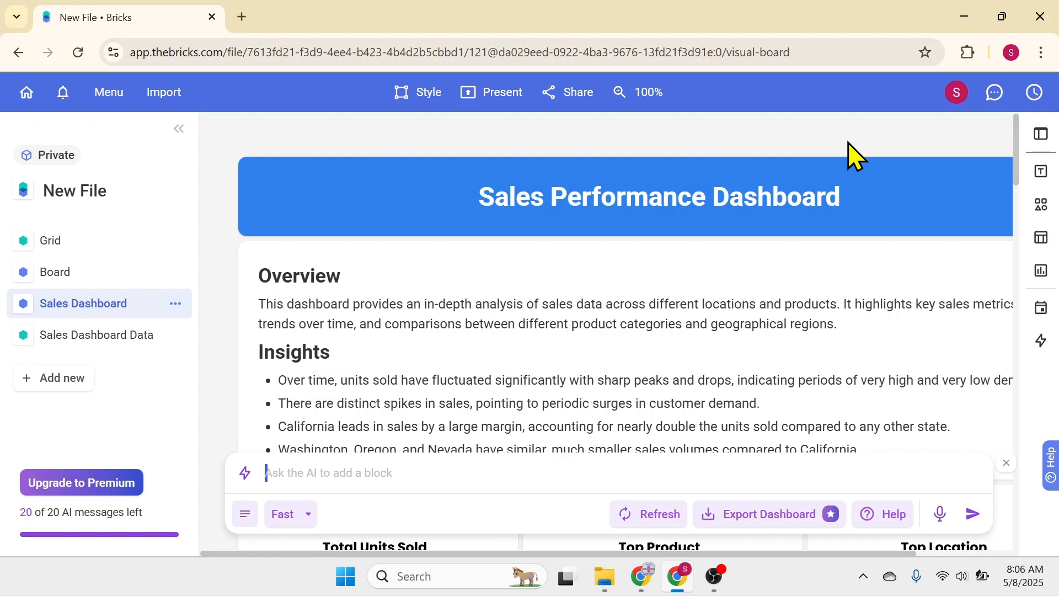
Replace the open dashboard page with a new browser tab and go to thebricks.com.
{"action": "left_click", "coordinate": [243, 18]}
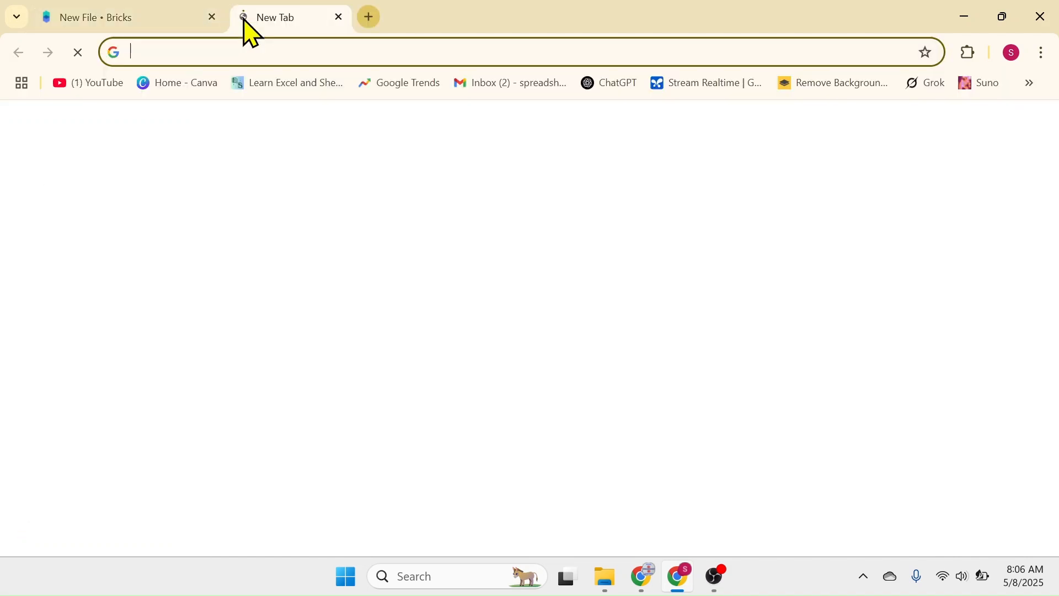
{"action": "left_click", "coordinate": [212, 18]}
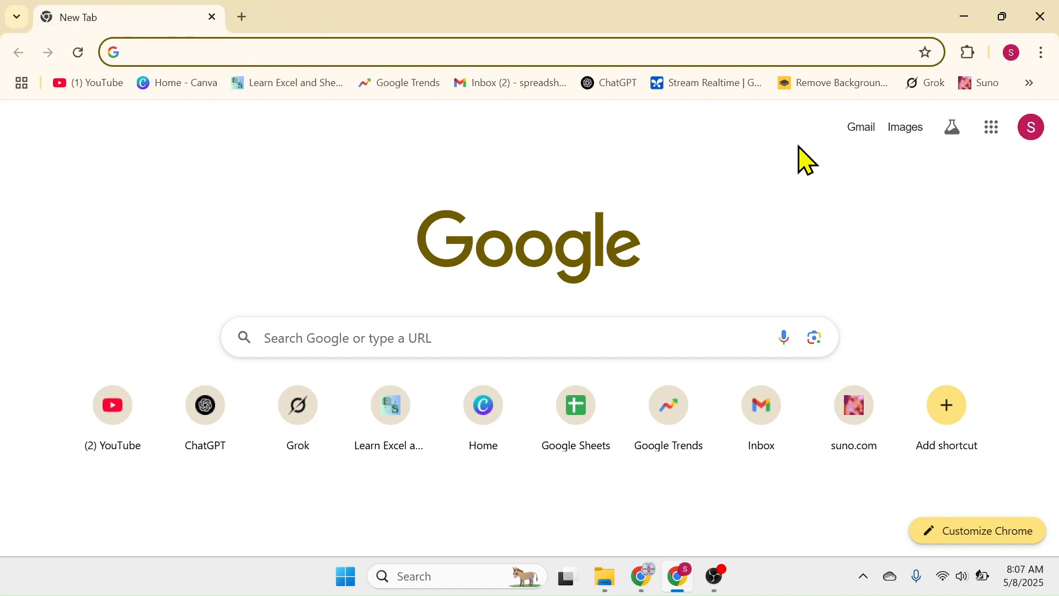
{"action": "left_click", "coordinate": [165, 53]}
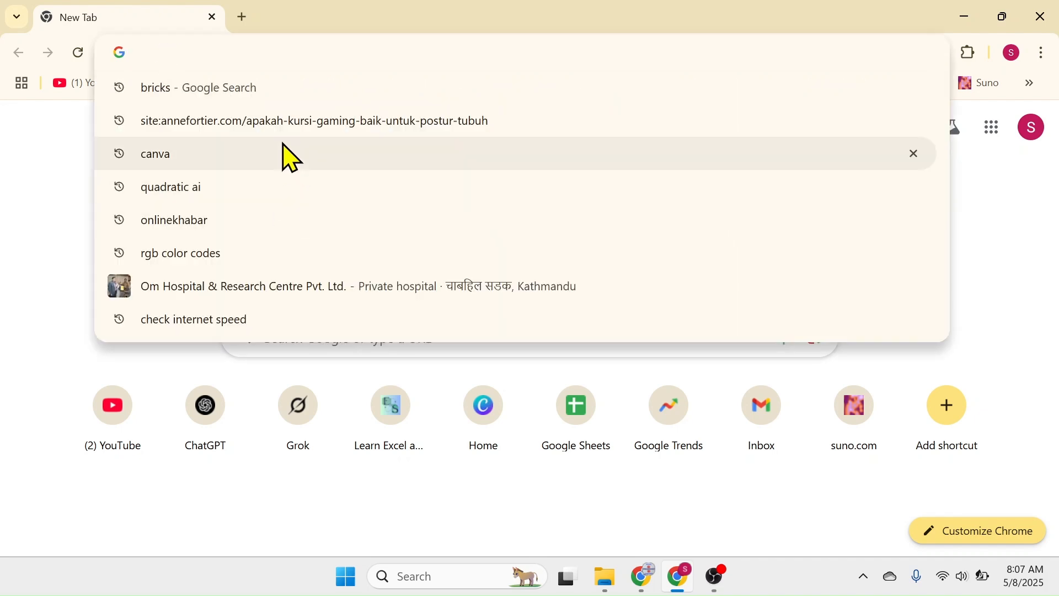
{"action": "type", "text": "thebri"}
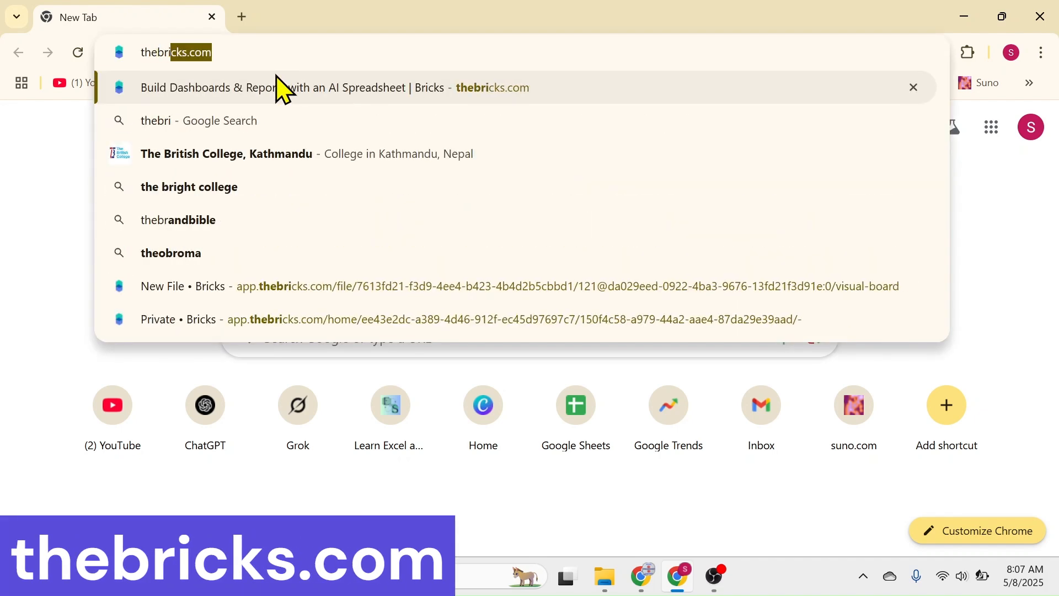
{"action": "type", "text": "cks.com"}
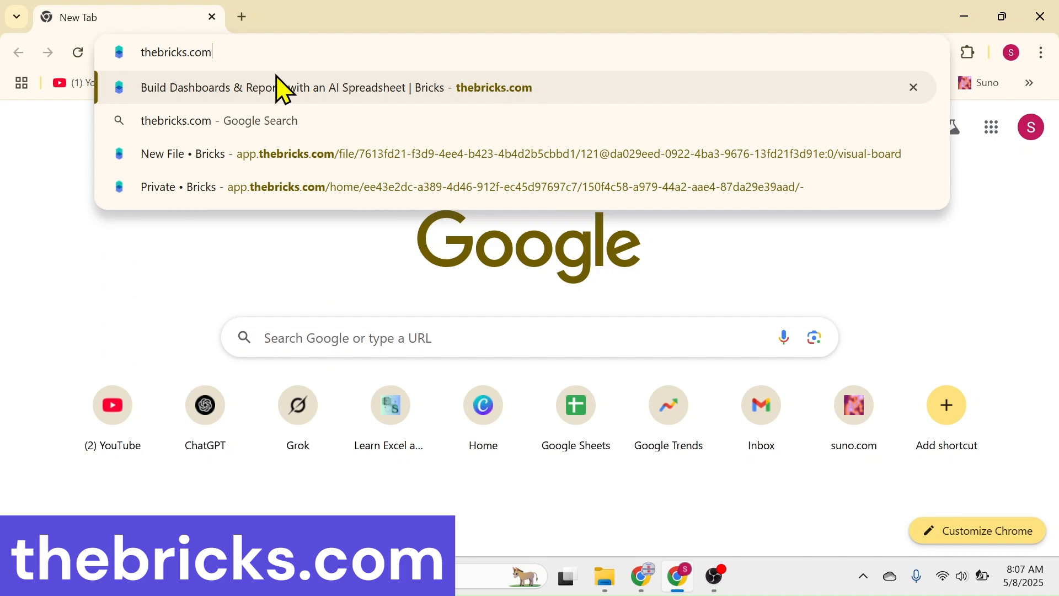
{"action": "key", "text": "Return"}
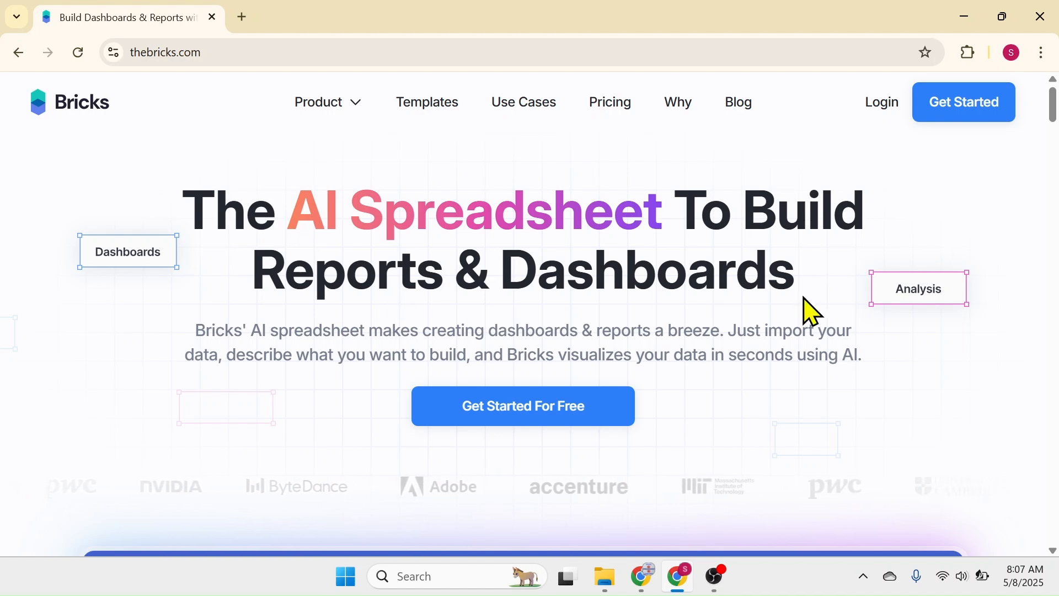
Get started for free from the Bricks homepage and create a new file in the Private files.
{"action": "left_click", "coordinate": [523, 408]}
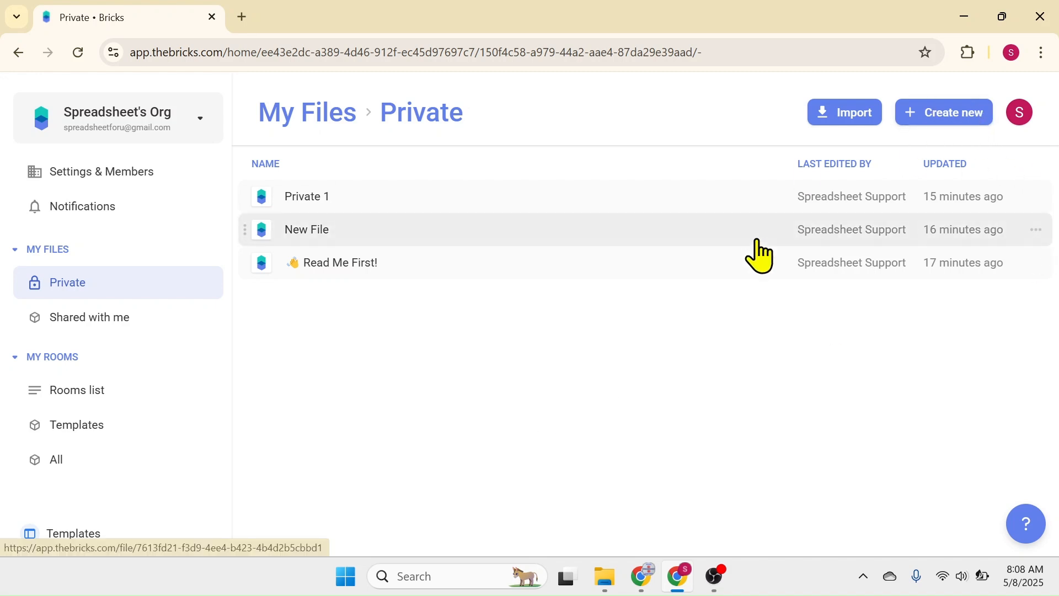
{"action": "left_click", "coordinate": [946, 122]}
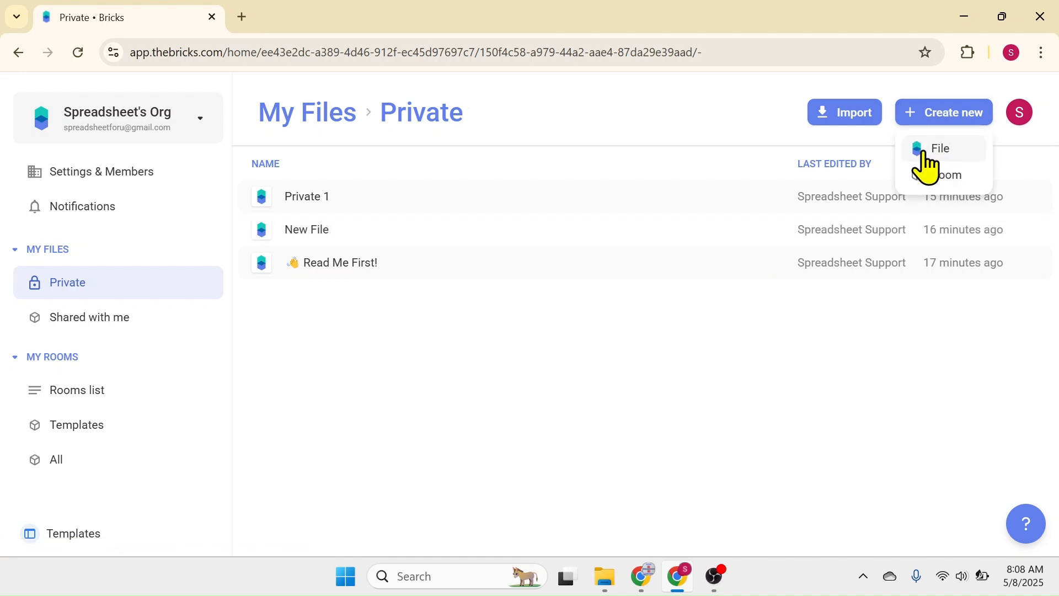
{"action": "left_click", "coordinate": [954, 150]}
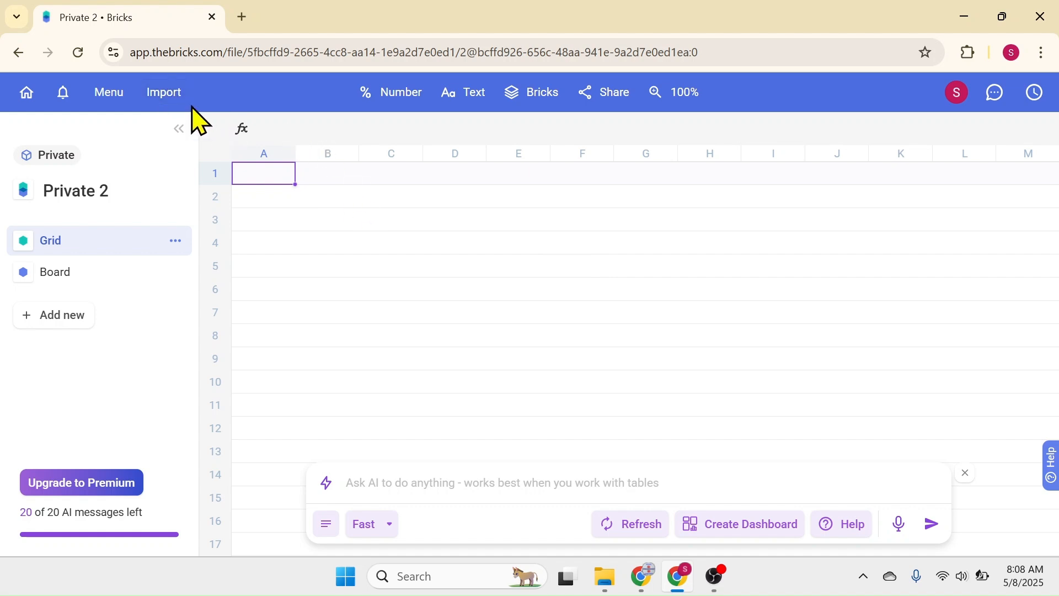
Import the "sales data" Excel workbook from the Desktop into the current file.
{"action": "left_click", "coordinate": [164, 94]}
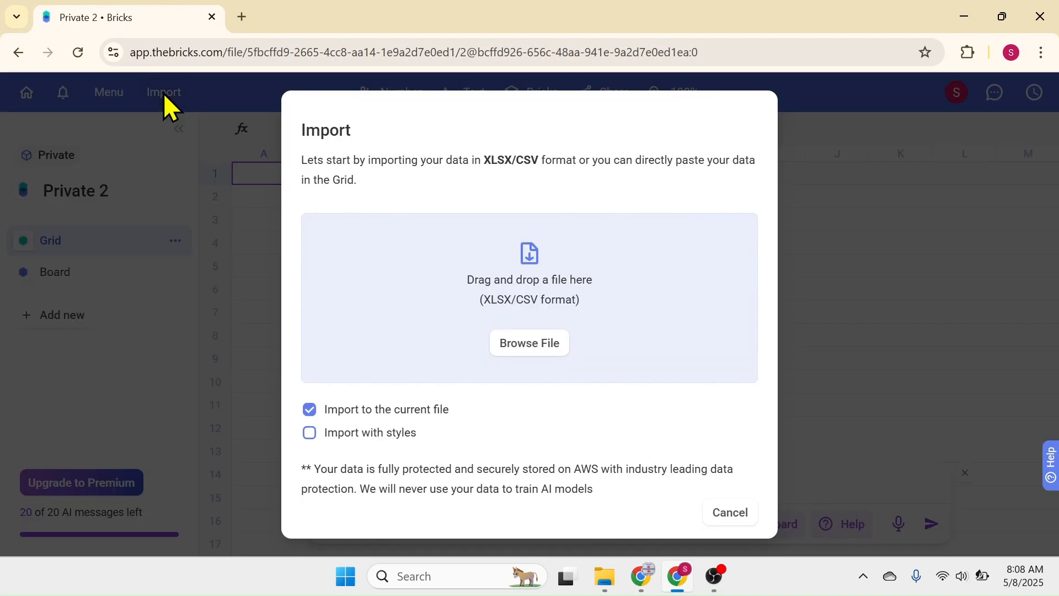
{"action": "left_click", "coordinate": [533, 347]}
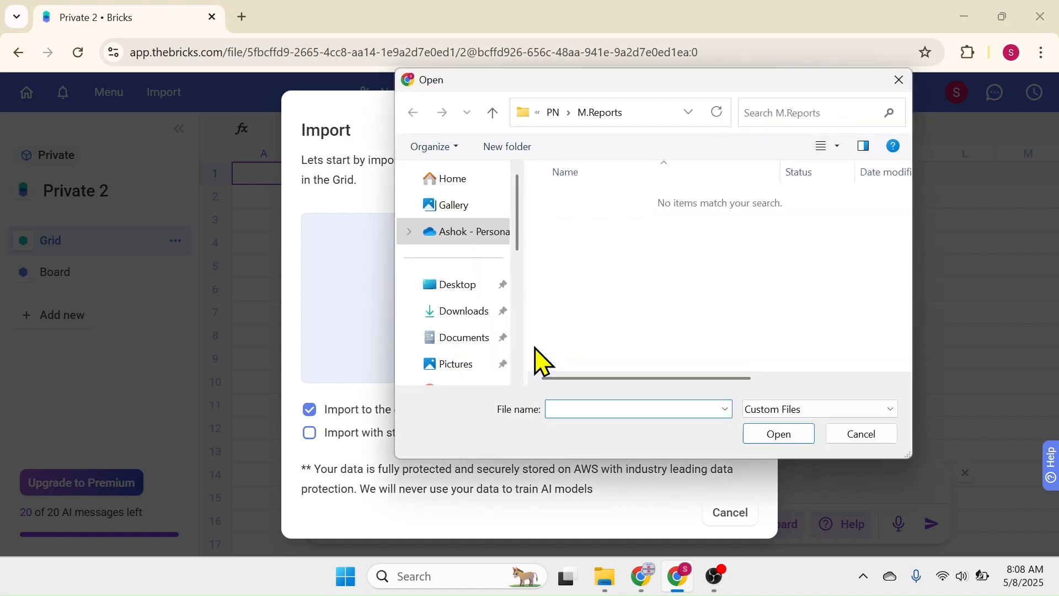
{"action": "left_click", "coordinate": [461, 286]}
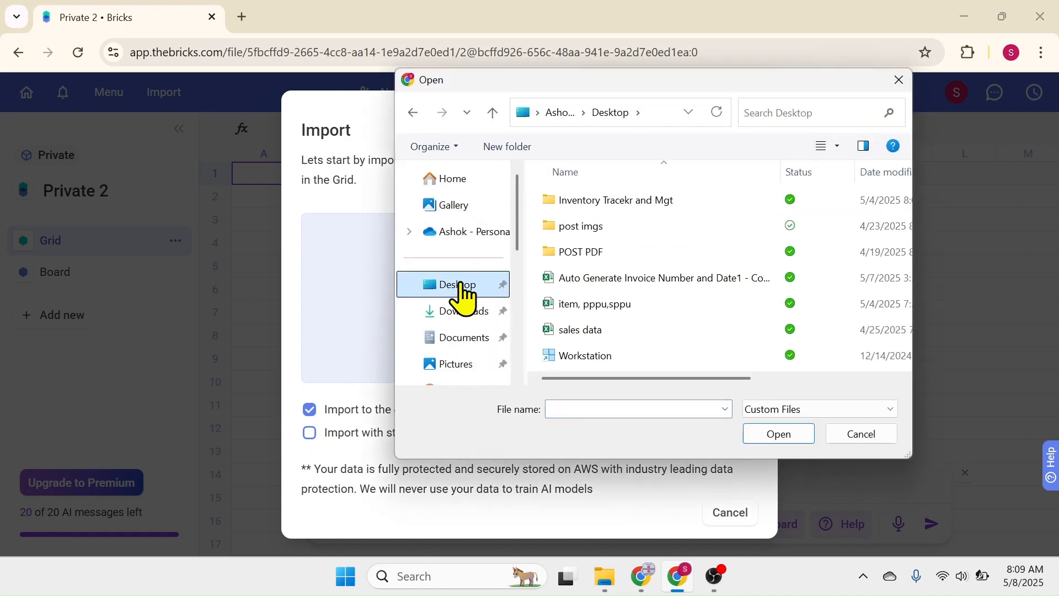
{"action": "left_click", "coordinate": [577, 331]}
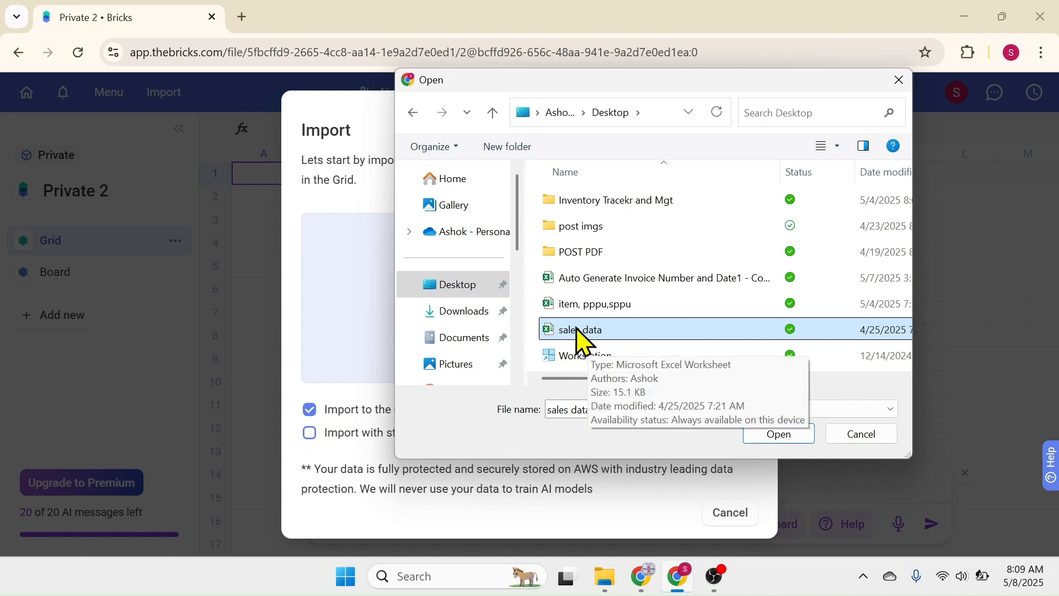
{"action": "double_click", "coordinate": [582, 331]}
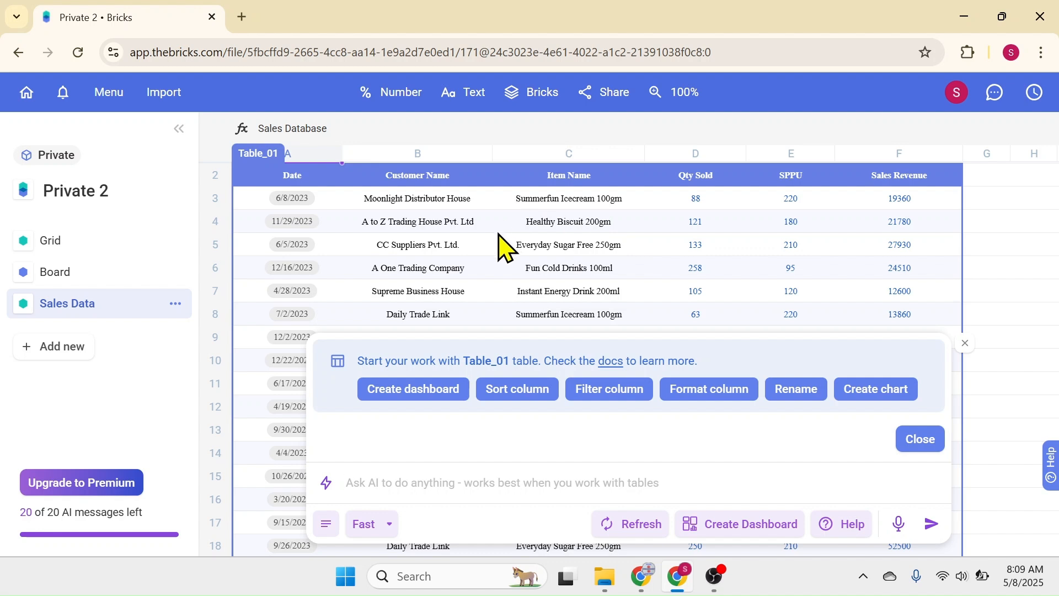
Generate an AI dashboard from the imported Table_01 sales table and rate it as helpful.
{"action": "left_click", "coordinate": [423, 404]}
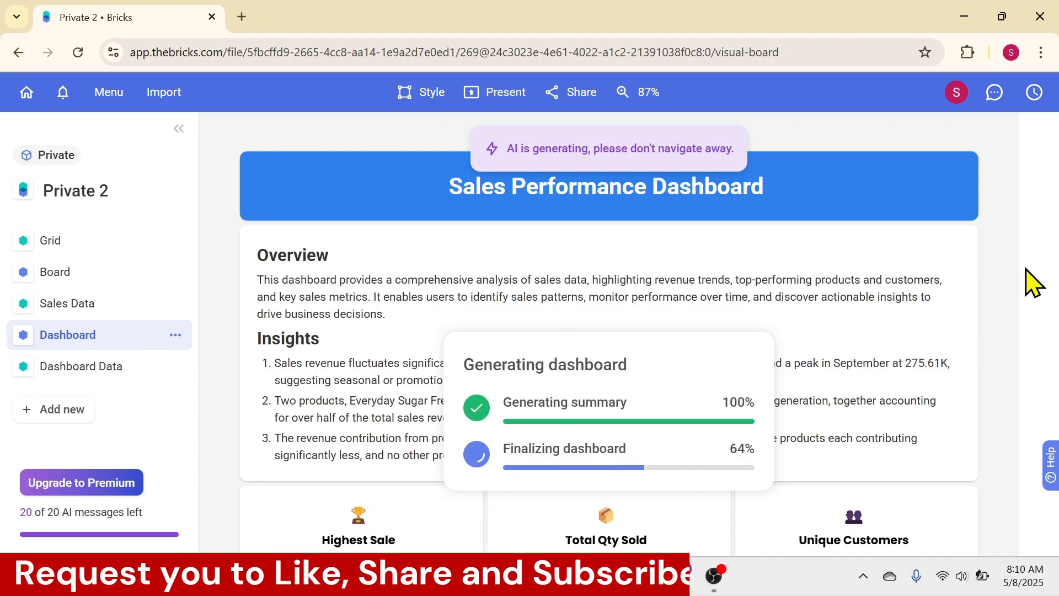
{"action": "left_click", "coordinate": [864, 221]}
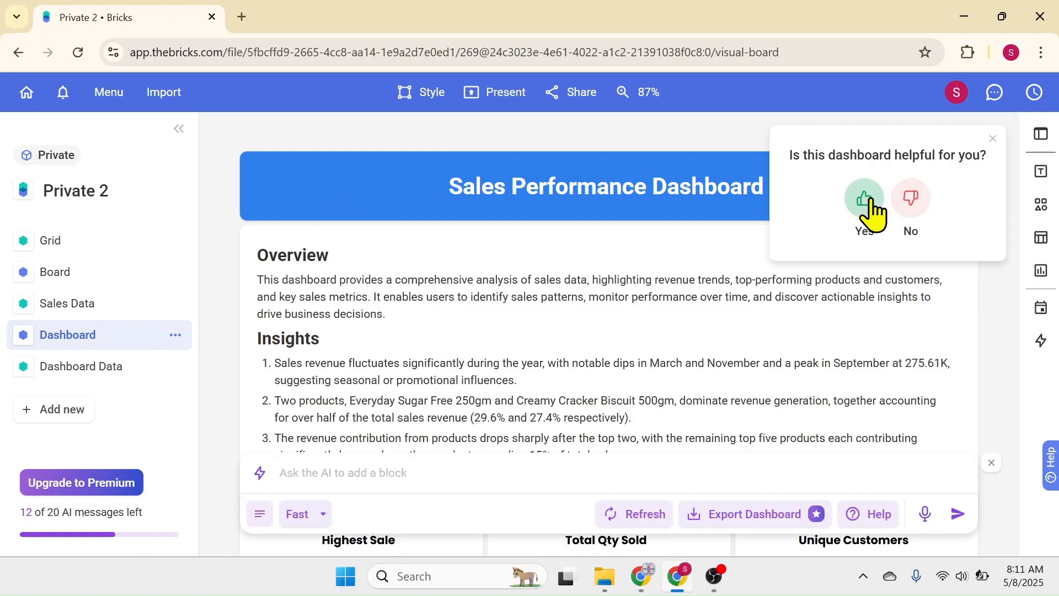
{"action": "left_click", "coordinate": [803, 114]}
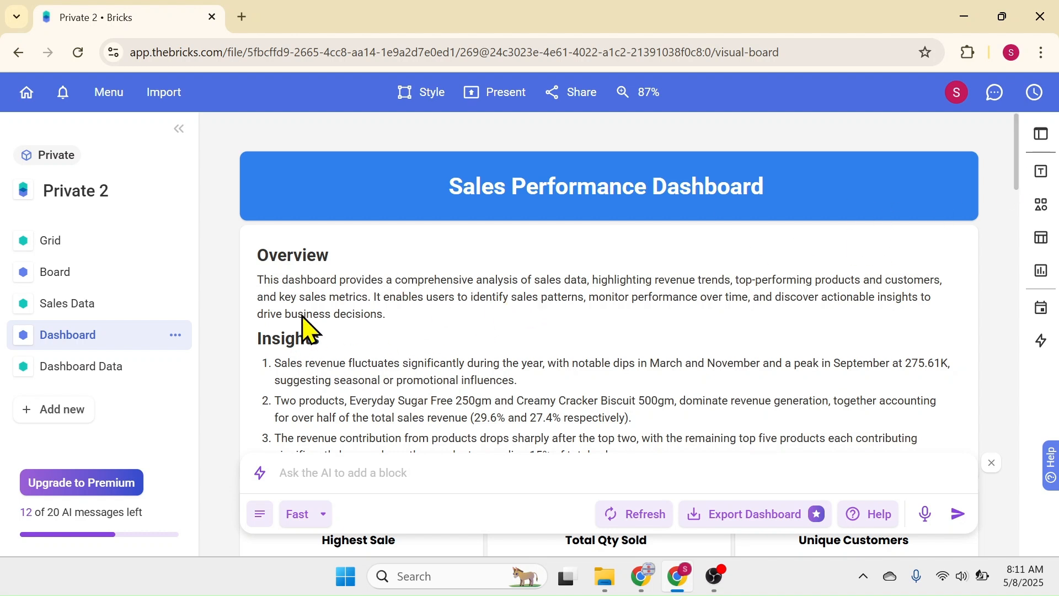
Examine the generated dashboard from the insights and key figures through the charts down to the product and monthly sales summary tables.
{"action": "left_click_drag", "start_coordinate": [1018, 148], "coordinate": [1019, 184]}
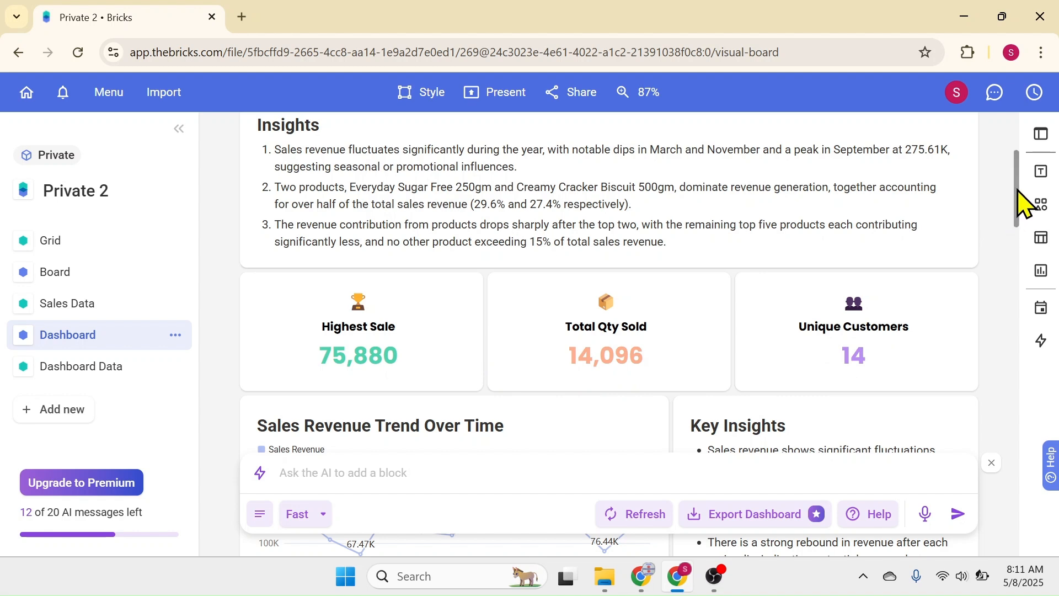
{"action": "left_click_drag", "start_coordinate": [1020, 206], "coordinate": [1020, 229]}
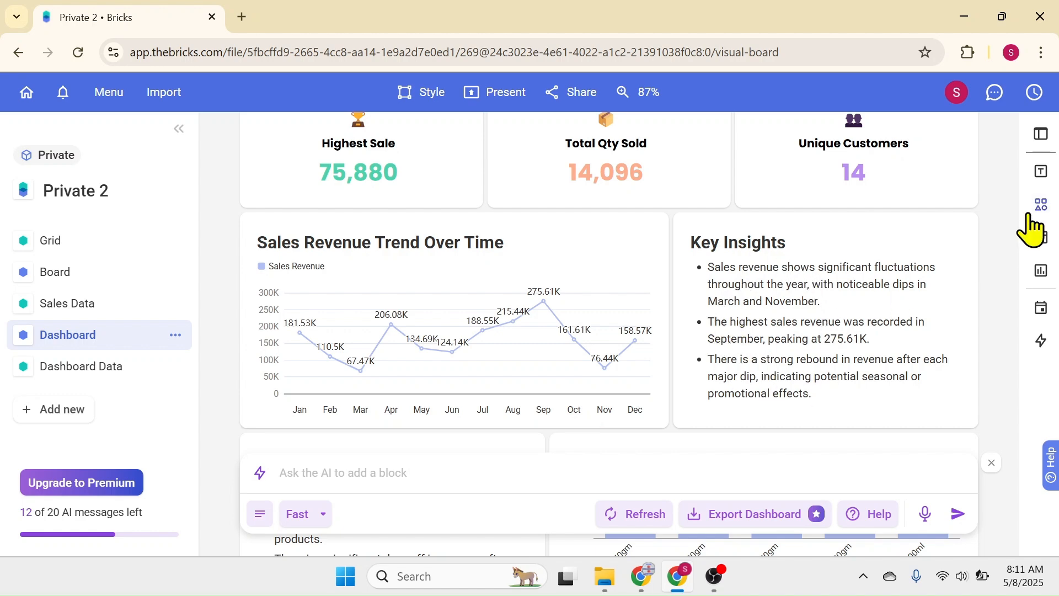
{"action": "left_click_drag", "start_coordinate": [1017, 226], "coordinate": [1020, 266]}
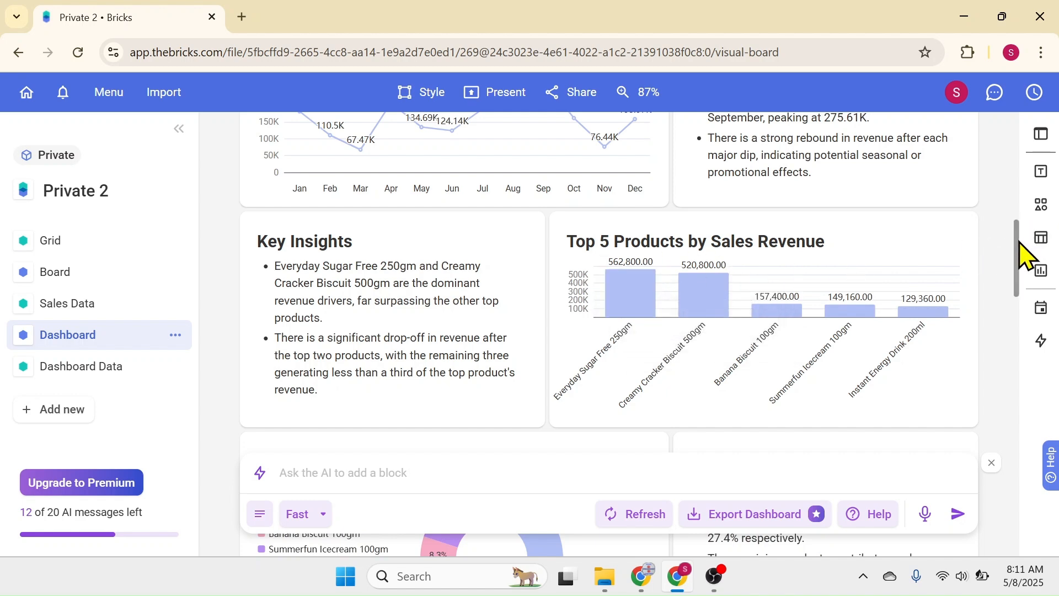
{"action": "left_click_drag", "start_coordinate": [1021, 256], "coordinate": [1026, 295]}
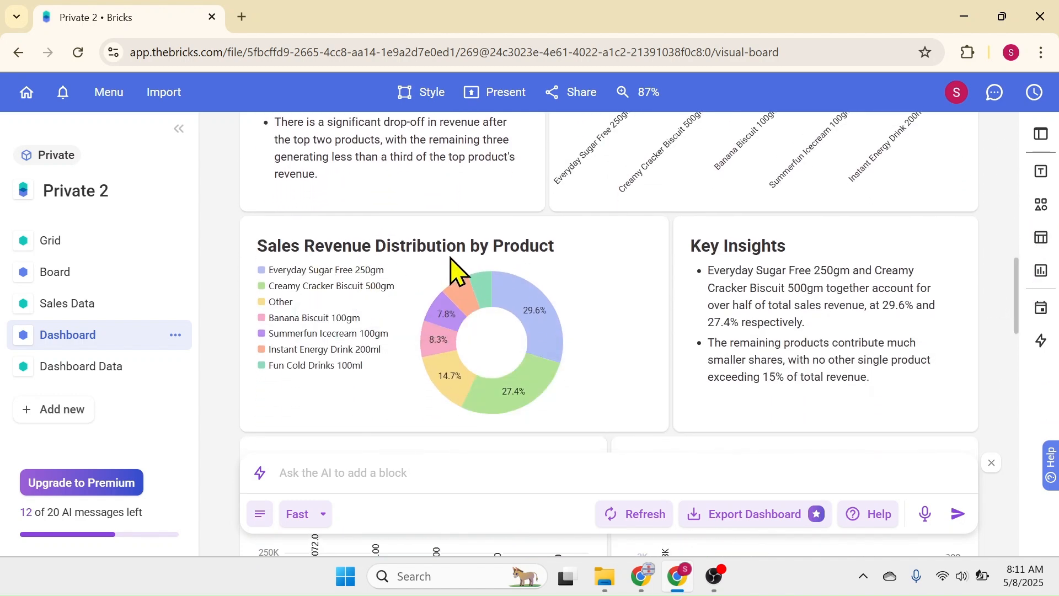
{"action": "mouse_move", "coordinate": [494, 280]}
{"action": "left_click_drag", "start_coordinate": [1016, 296], "coordinate": [1017, 333]}
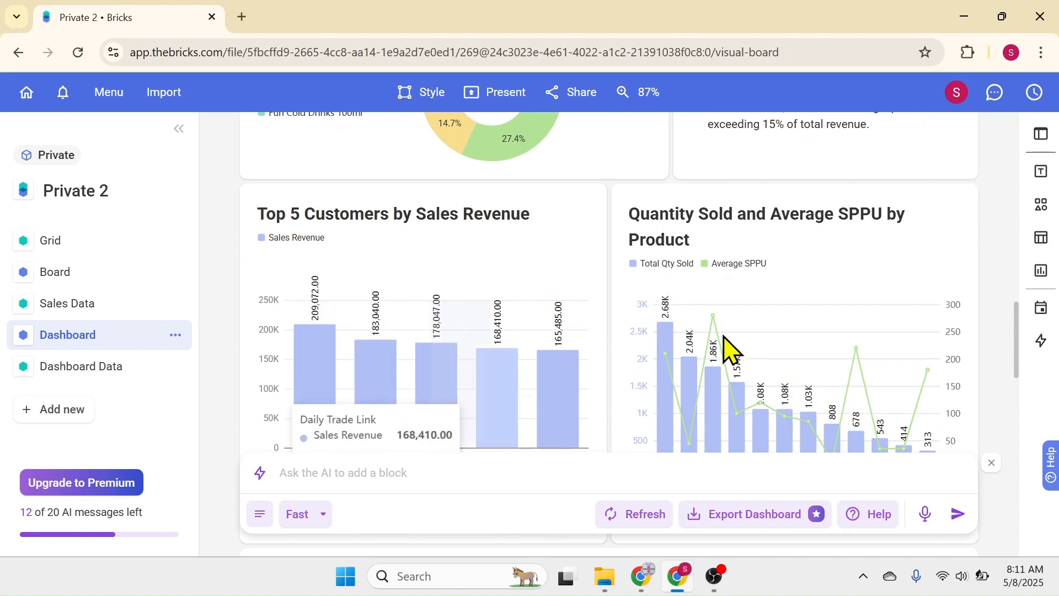
{"action": "left_click_drag", "start_coordinate": [1017, 350], "coordinate": [1017, 353]}
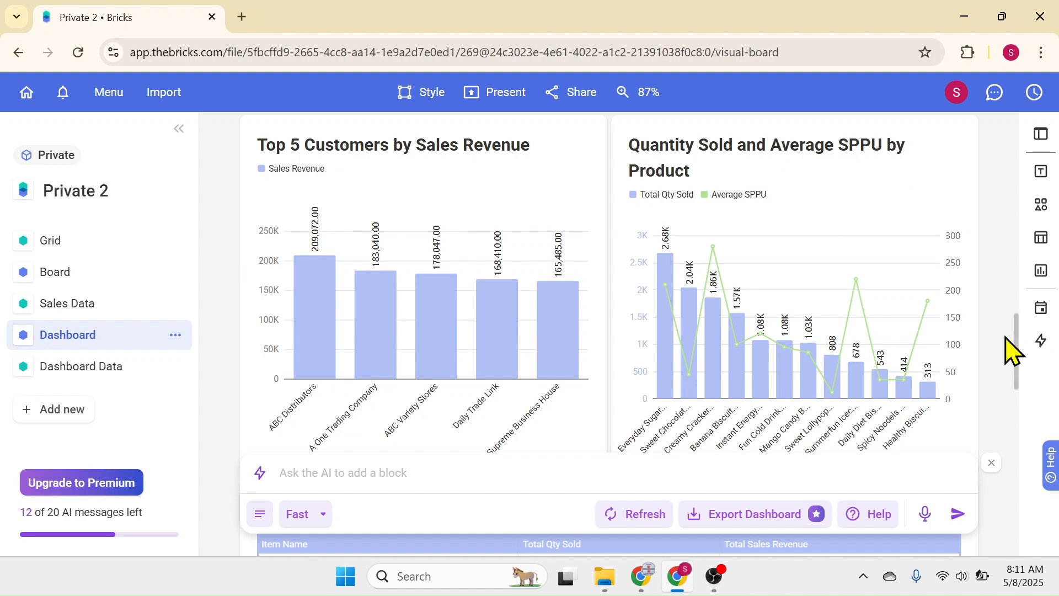
{"action": "left_click_drag", "start_coordinate": [1005, 338], "coordinate": [1016, 390]}
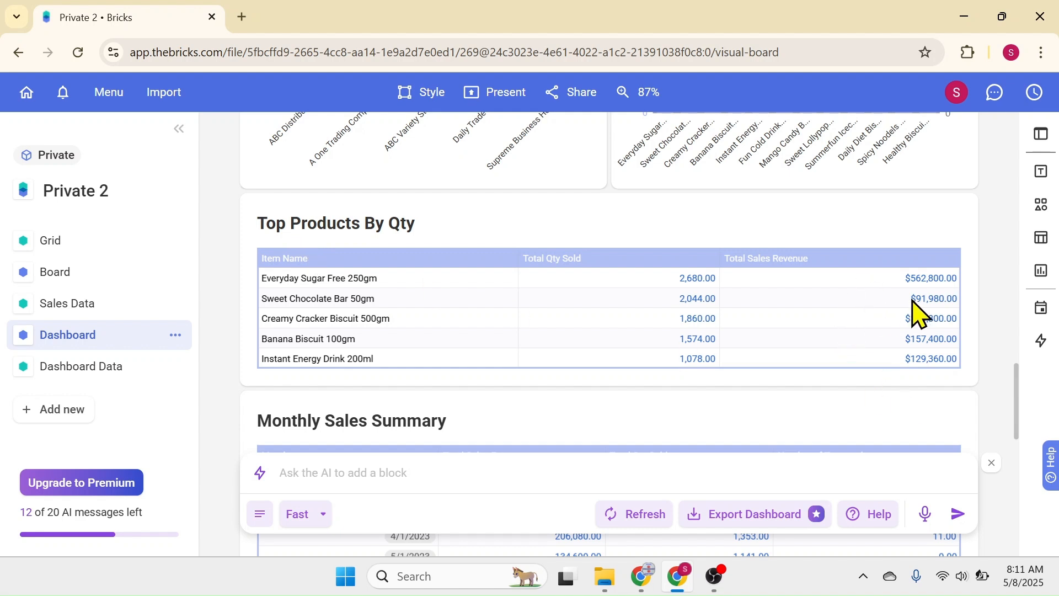
{"action": "left_click_drag", "start_coordinate": [1016, 381], "coordinate": [1025, 418]}
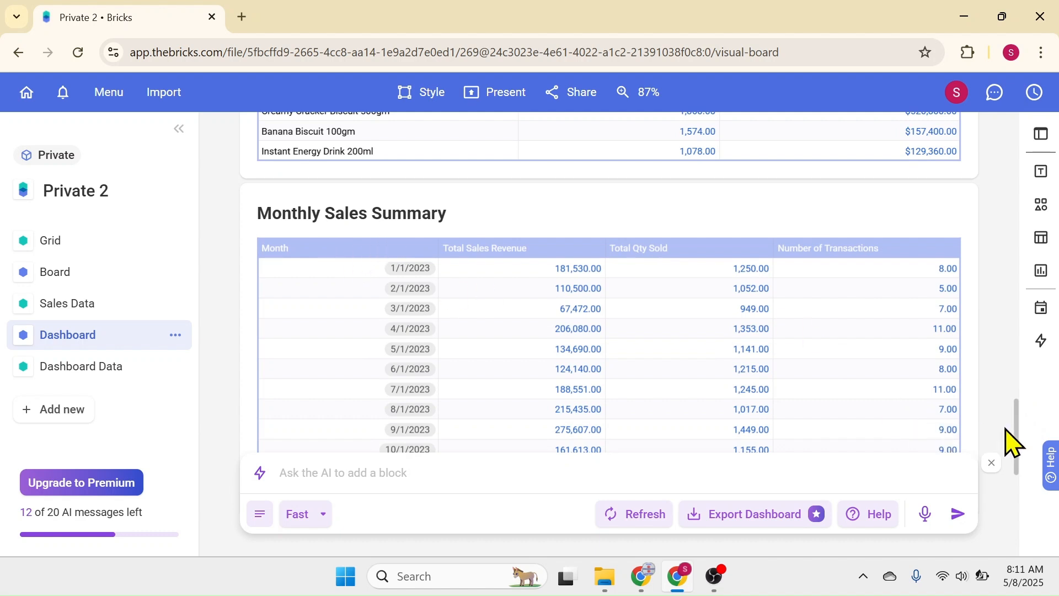
{"action": "scroll", "coordinate": [1007, 430], "scroll_direction": "up", "scroll_amount": 1}
{"action": "left_click_drag", "start_coordinate": [1025, 424], "coordinate": [1030, 444]}
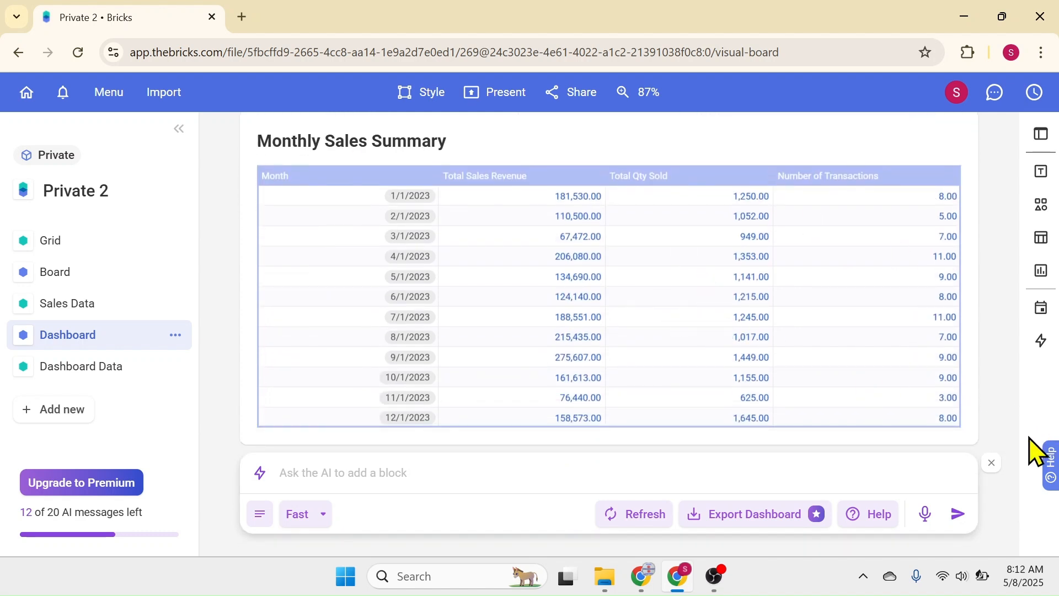
{"action": "scroll", "coordinate": [1024, 448], "scroll_direction": "down", "scroll_amount": 1}
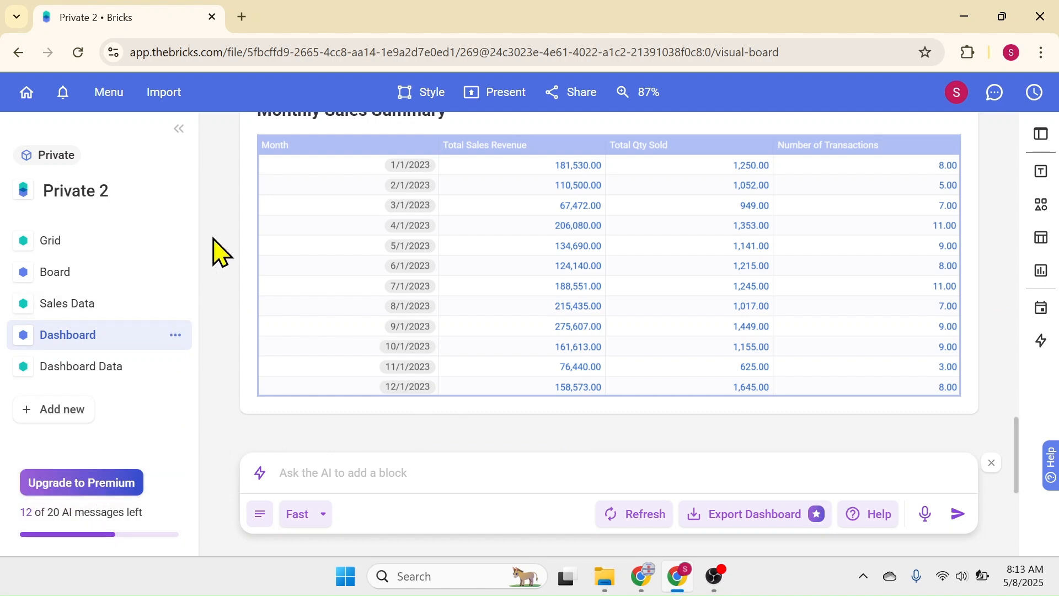
{"action": "scroll", "coordinate": [1001, 337], "scroll_direction": "up", "scroll_amount": 1}
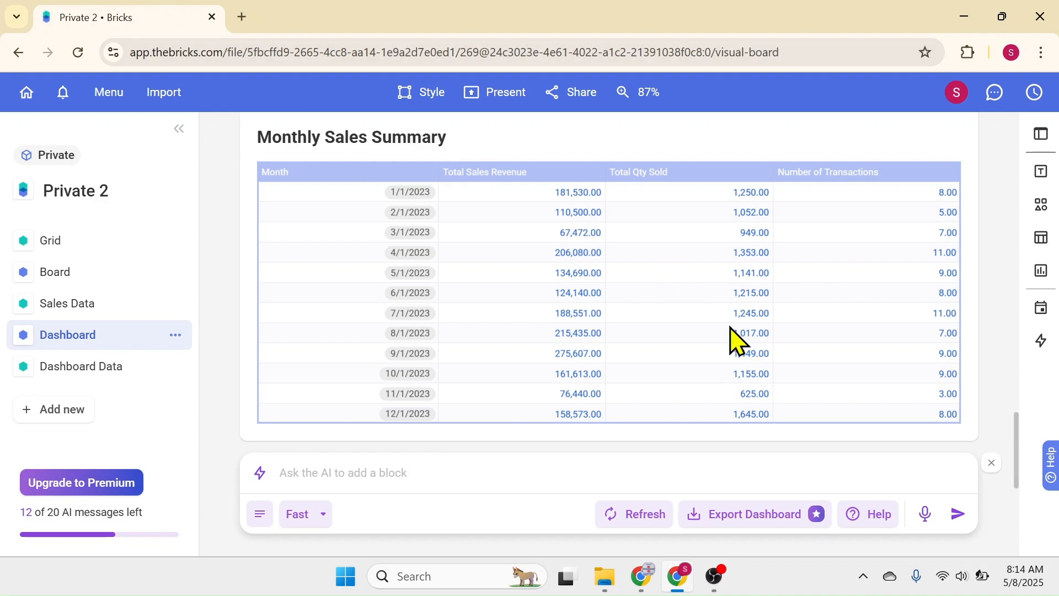
{"action": "left_click_drag", "start_coordinate": [1024, 461], "coordinate": [1023, 219]}
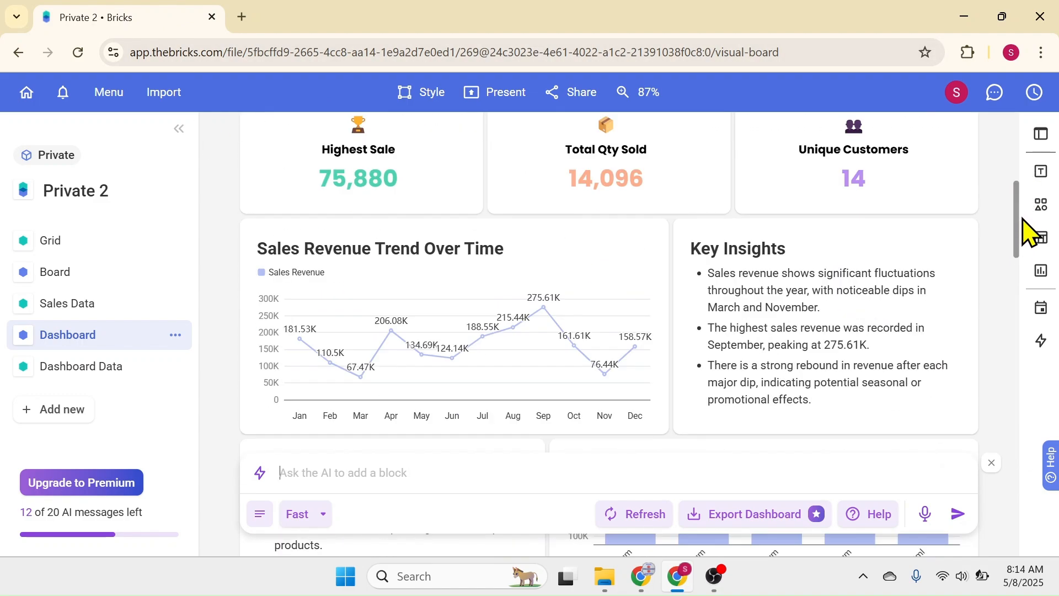